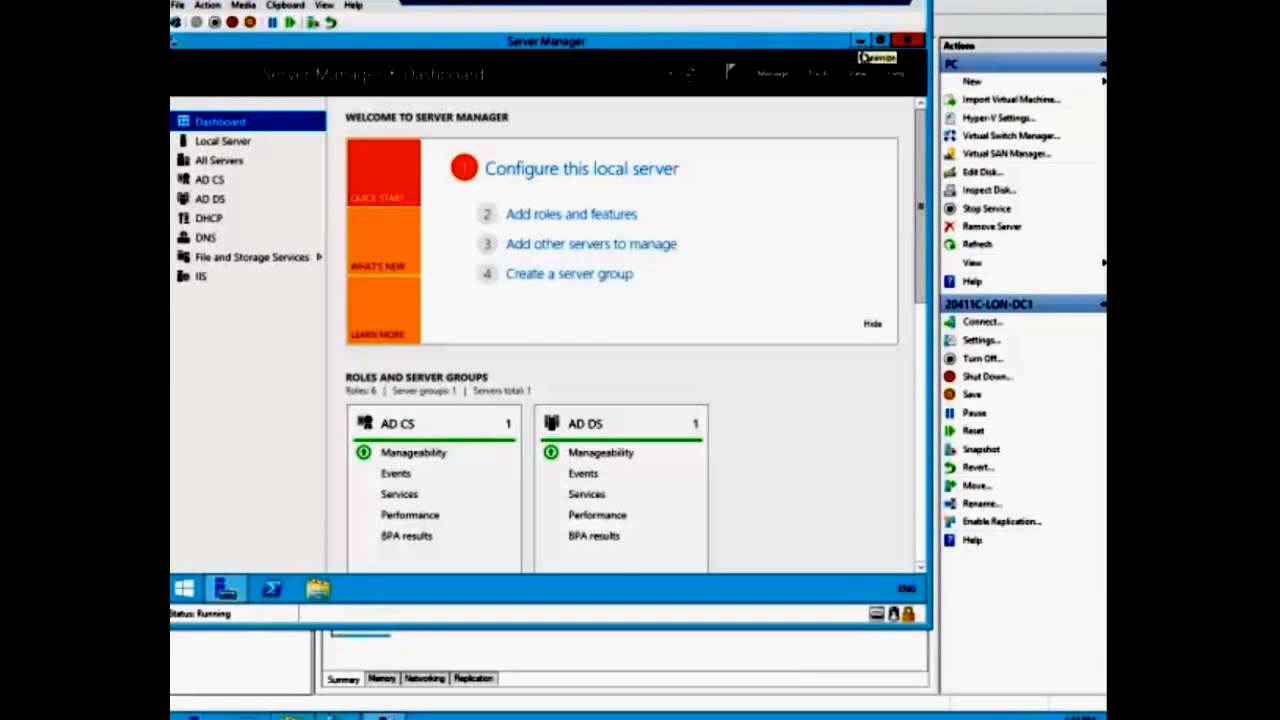
- Launch Active Directory Administrative Center from Server Manager's Tools menu
{"action": "left_click", "coordinate": [818, 73]}
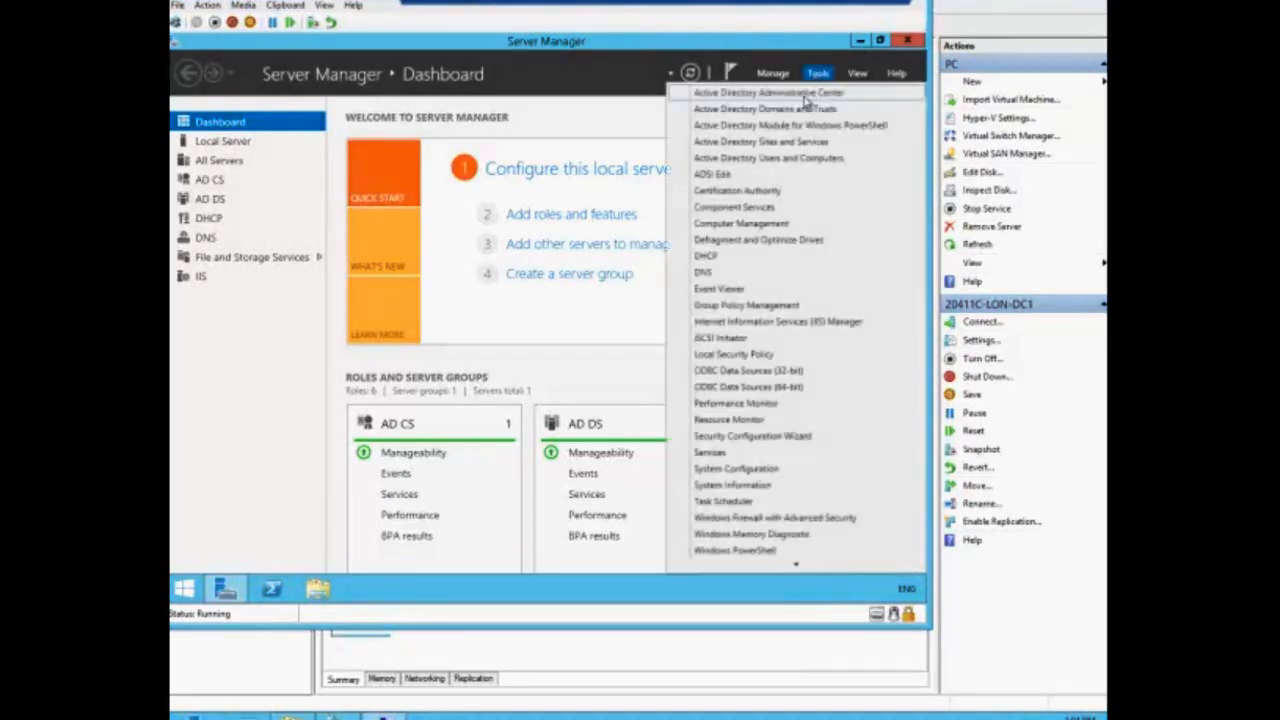
{"action": "left_click", "coordinate": [797, 93]}
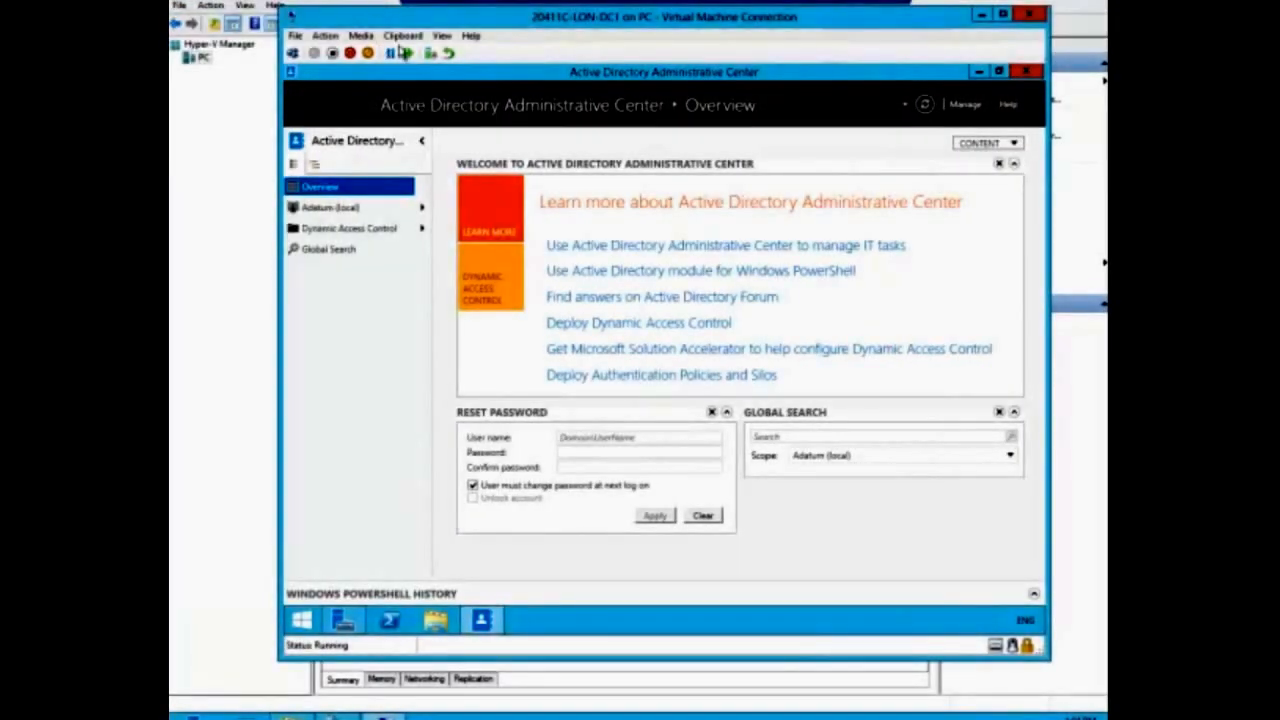
- Switch the VM to full screen and start a new user in the Adatum (local) domain
{"action": "left_click", "coordinate": [442, 35]}
{"action": "left_click", "coordinate": [477, 52]}
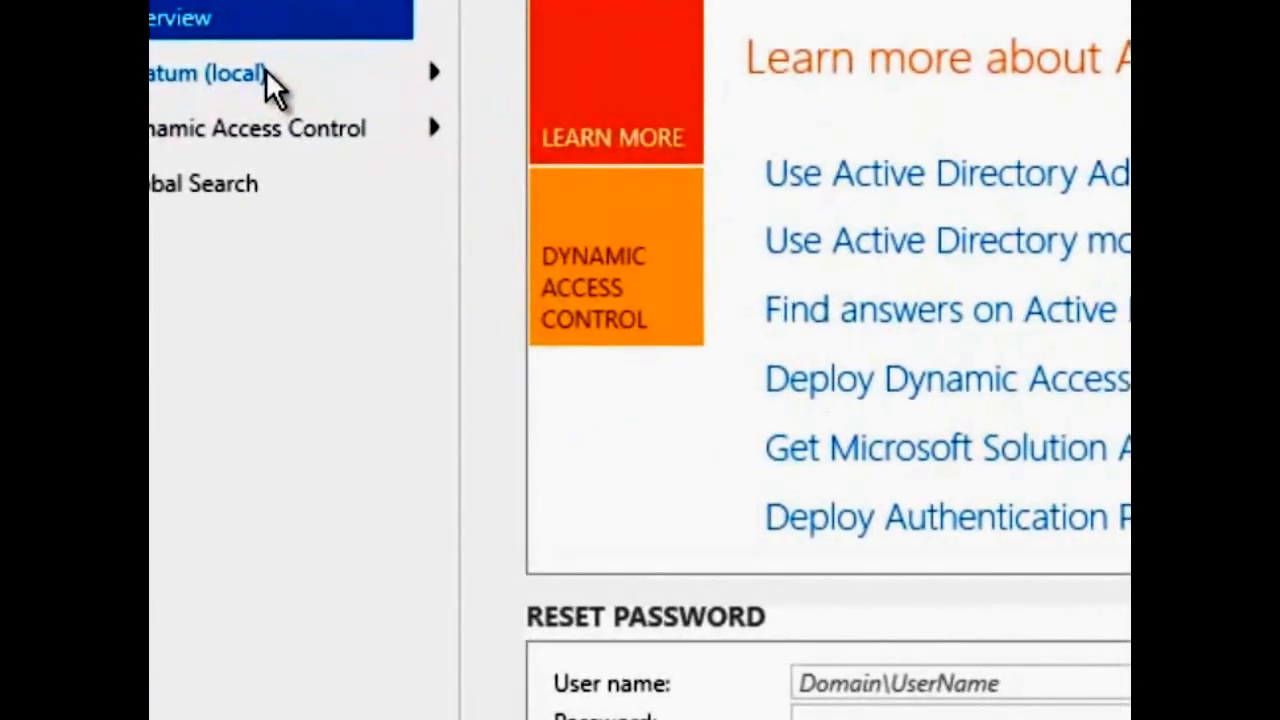
{"action": "left_click", "coordinate": [265, 69]}
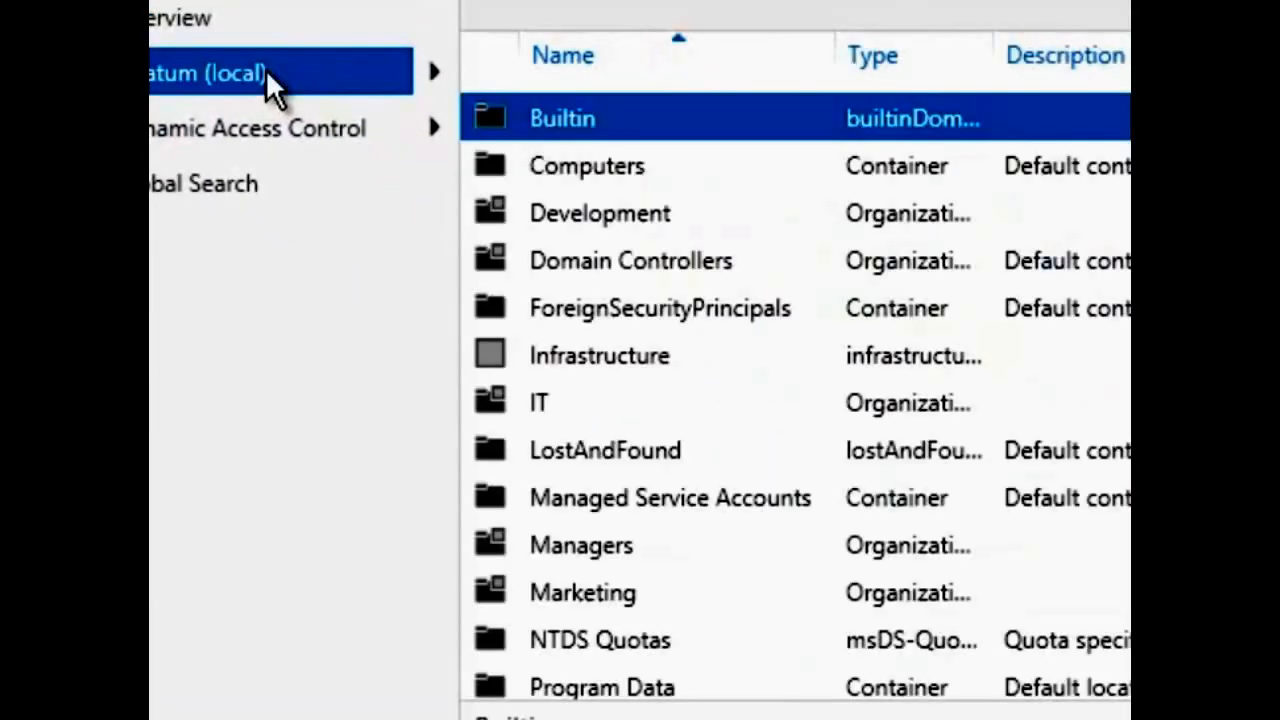
{"action": "right_click", "coordinate": [381, 73]}
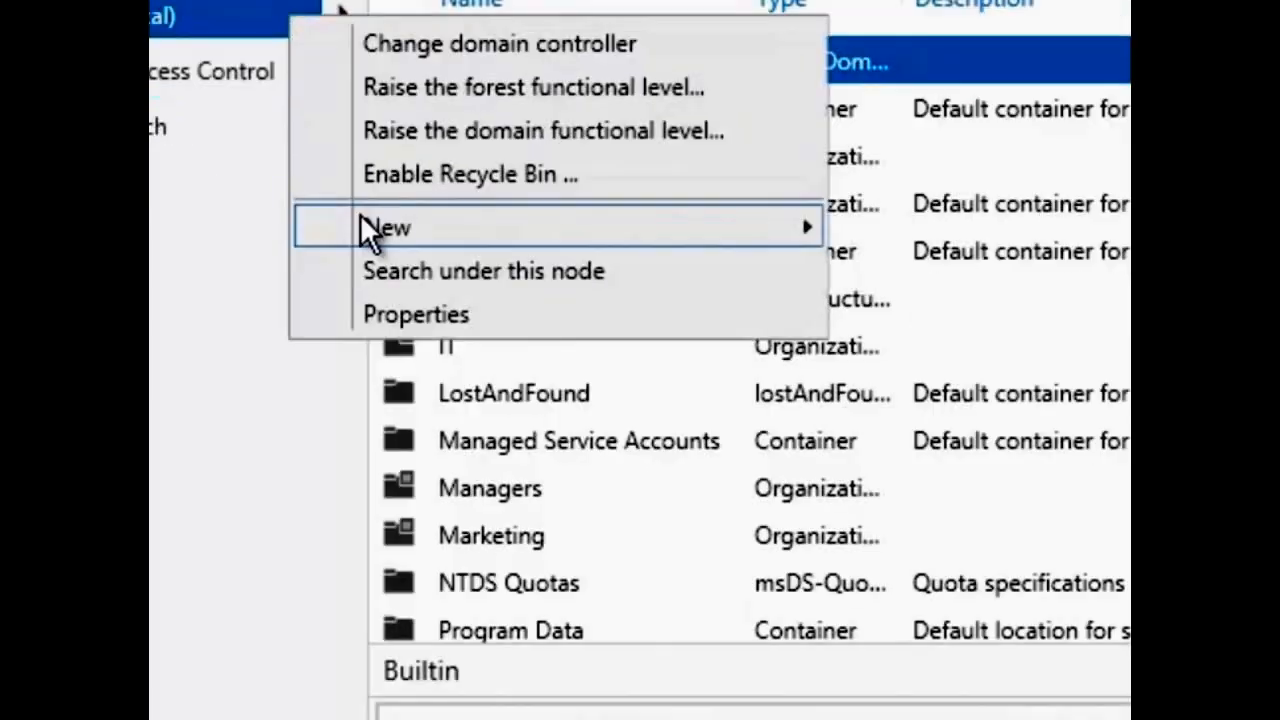
{"action": "mouse_move", "coordinate": [462, 287]}
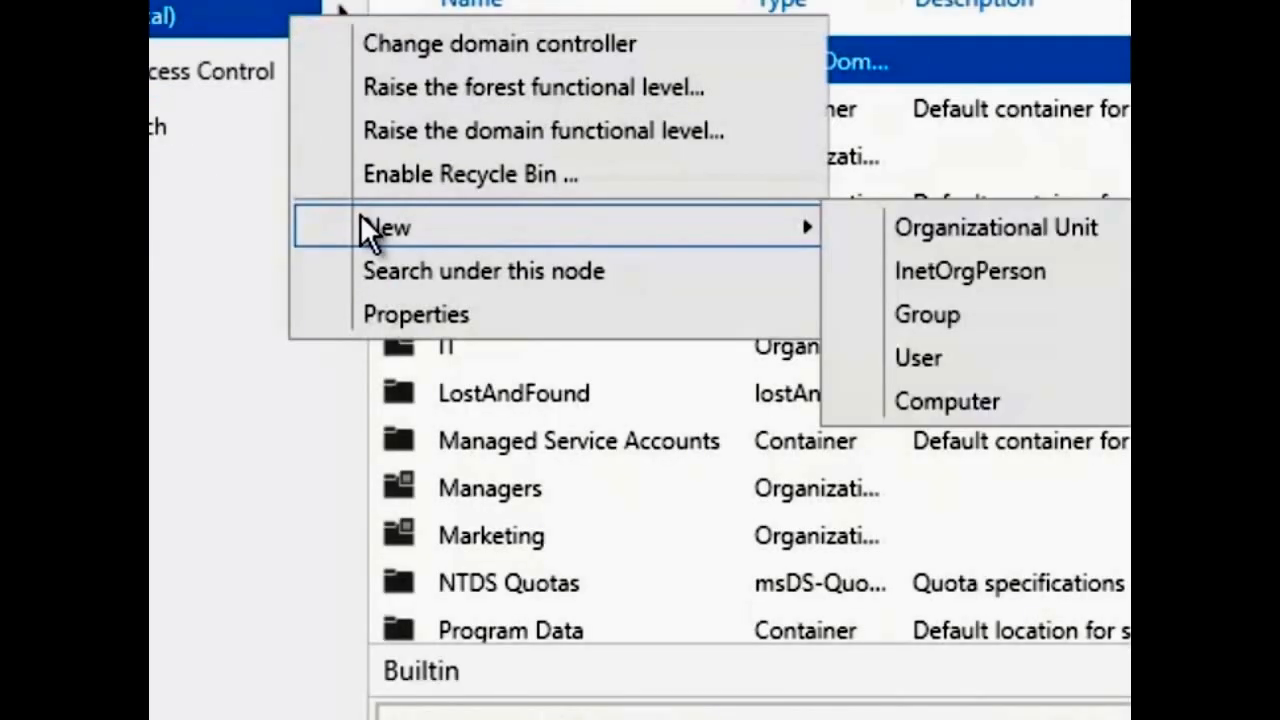
{"action": "left_click", "coordinate": [914, 358]}
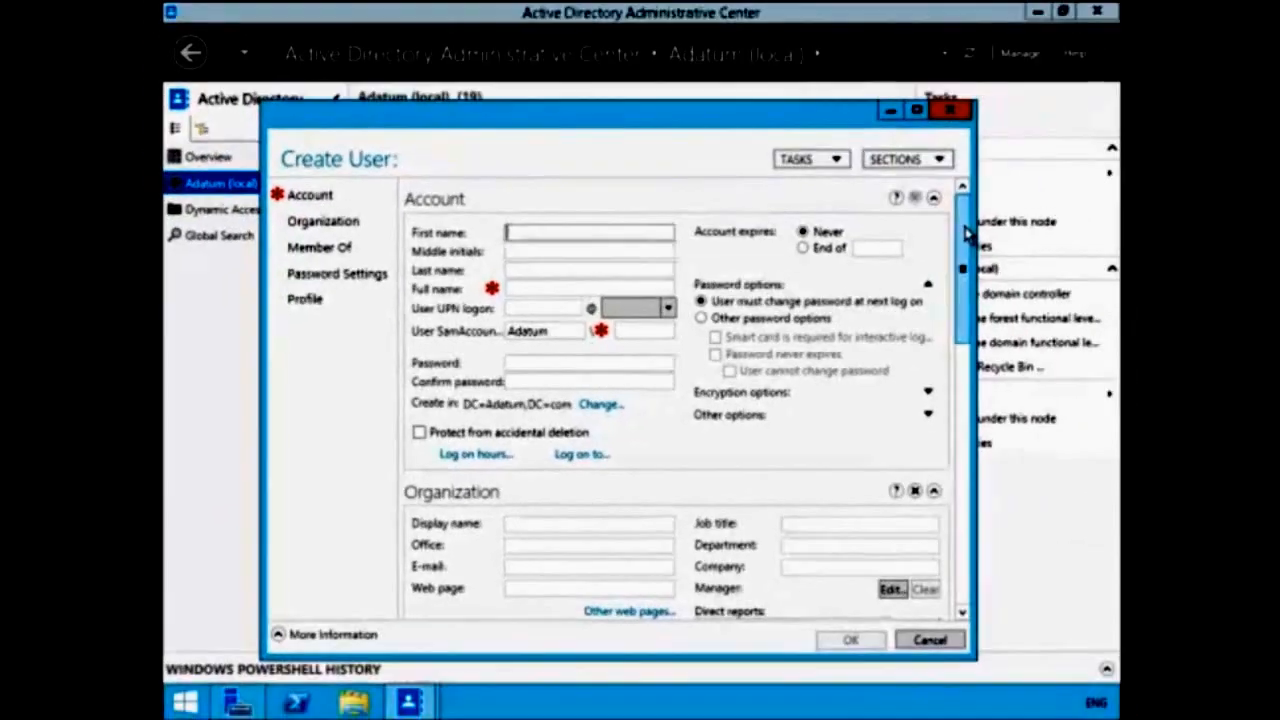
- Browse the Create User form's Organization, Member Of and Password Settings sections, then close it unsaved
{"action": "left_click_drag", "start_coordinate": [965, 252], "coordinate": [965, 565]}
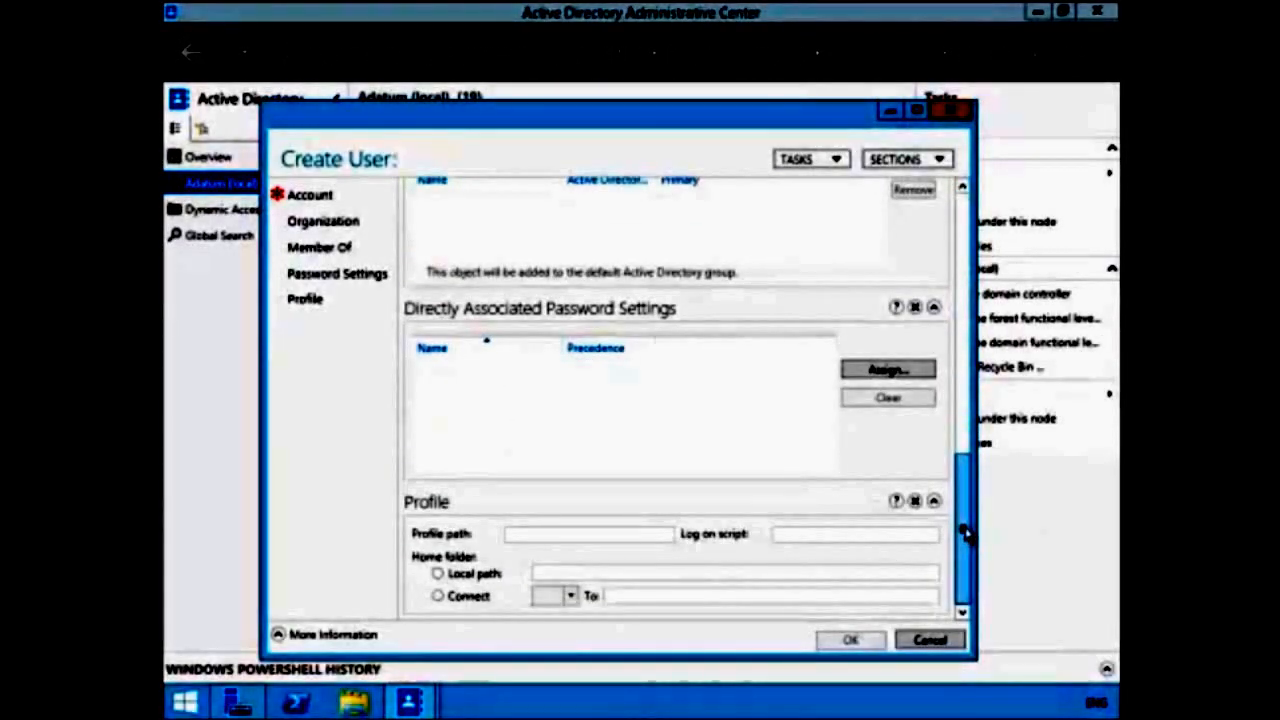
{"action": "left_click_drag", "start_coordinate": [963, 500], "coordinate": [958, 225]}
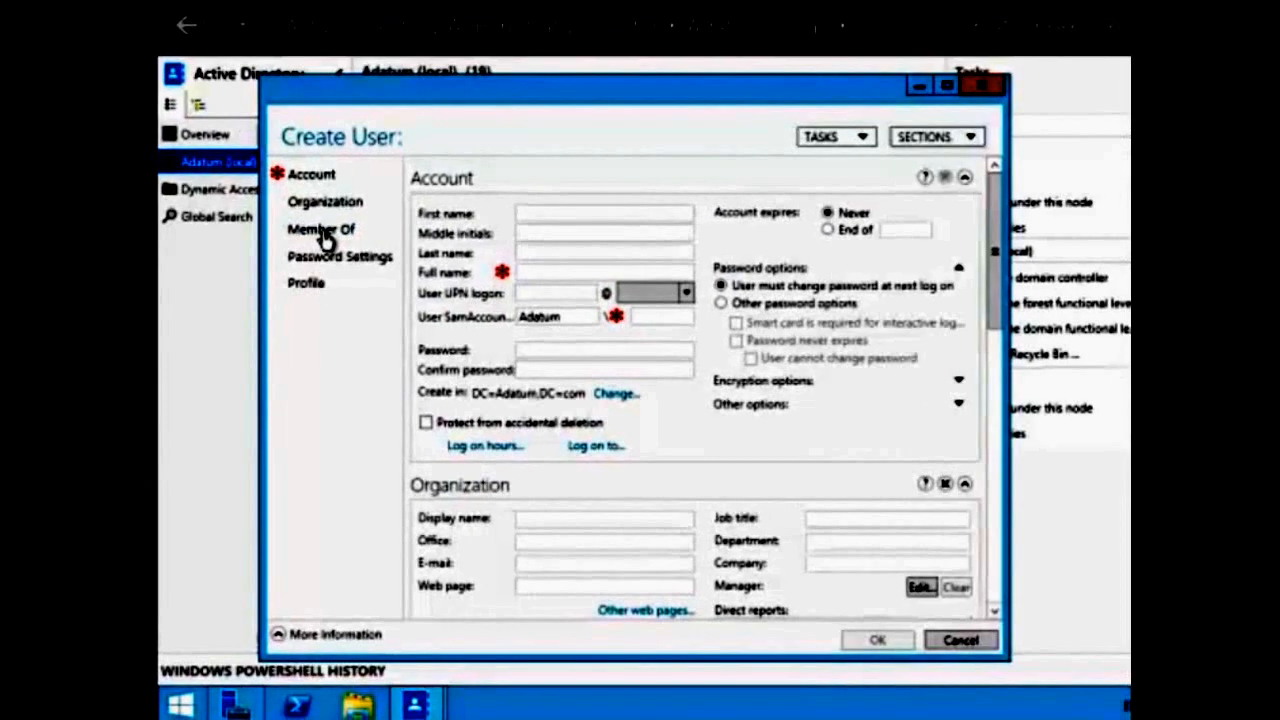
{"action": "left_click", "coordinate": [322, 252]}
{"action": "left_click", "coordinate": [314, 276]}
{"action": "left_click", "coordinate": [270, 20]}
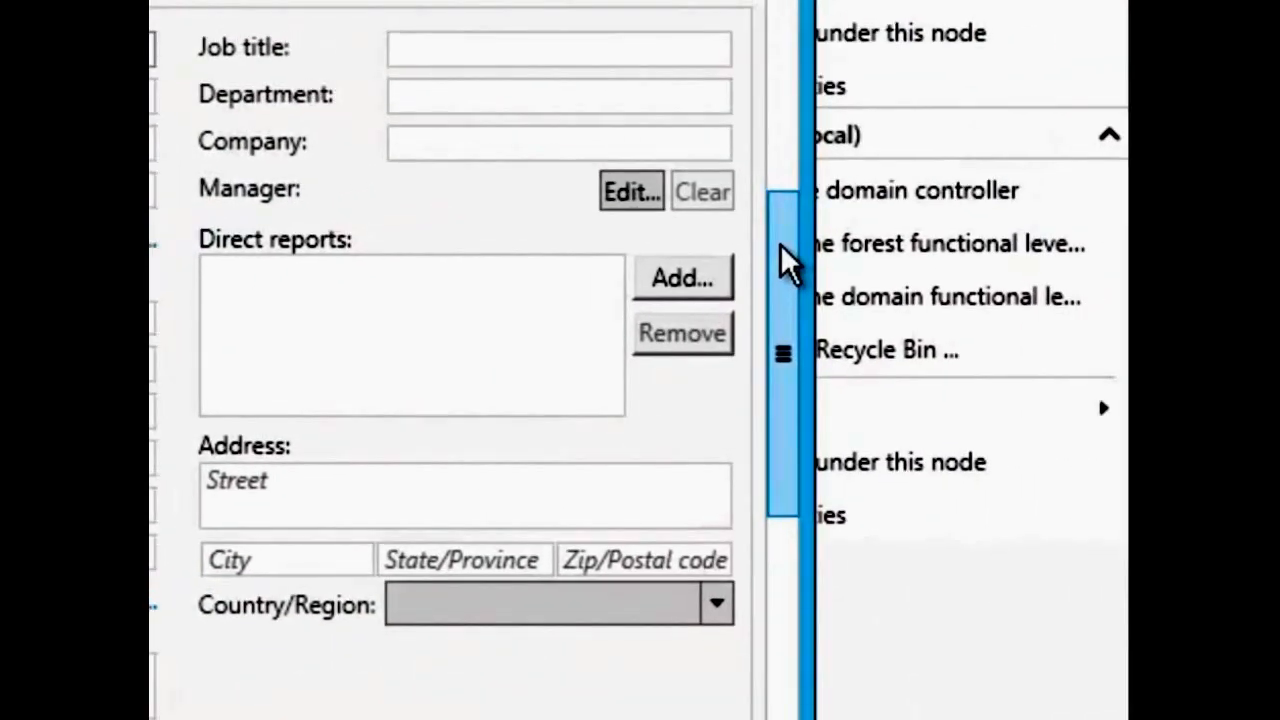
{"action": "left_click_drag", "start_coordinate": [1025, 203], "coordinate": [985, 192]}
{"action": "left_click_drag", "start_coordinate": [748, 255], "coordinate": [762, 688]}
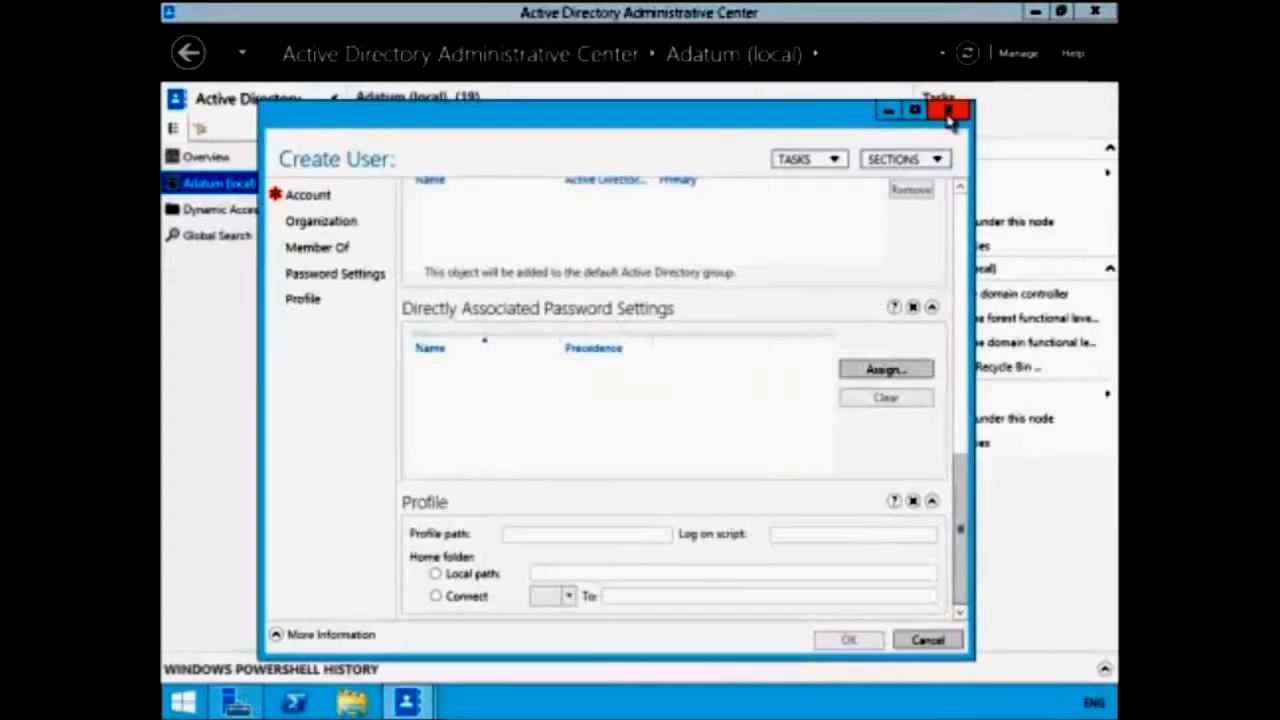
{"action": "left_click", "coordinate": [949, 113]}
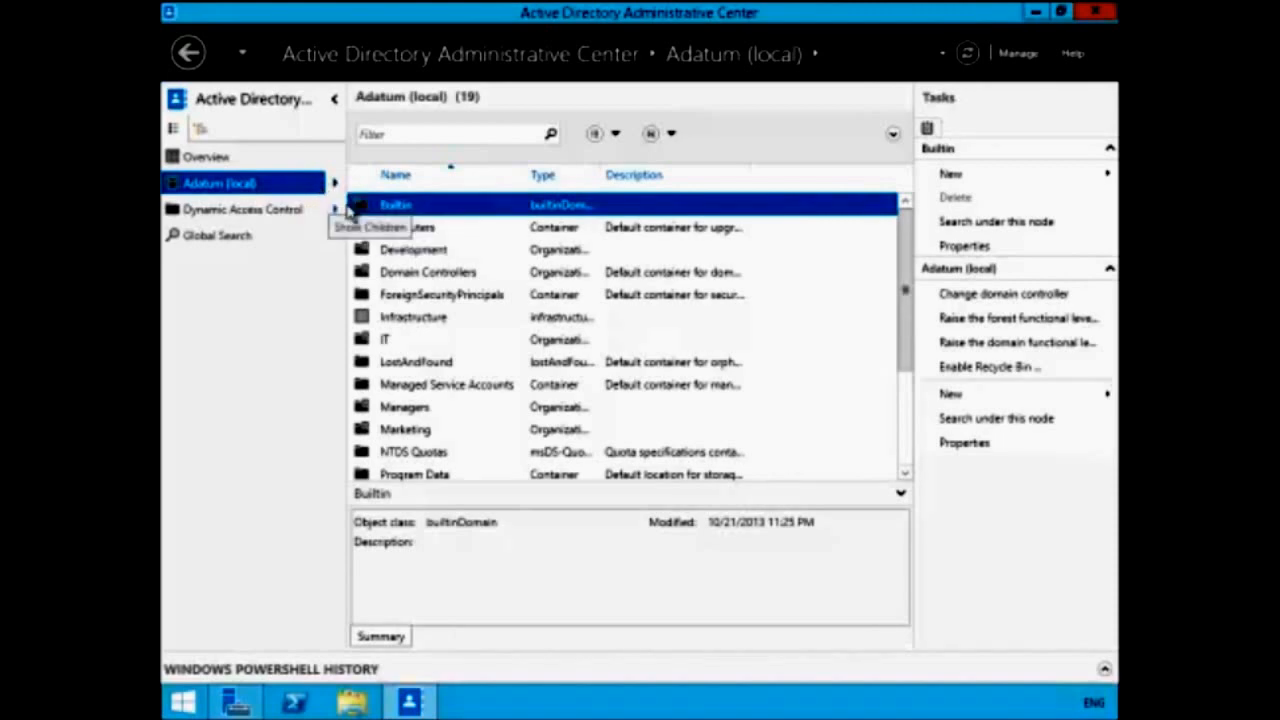
- Create a user with first name 'test' and logon name 'tes' in Adatum (local)
{"action": "right_click", "coordinate": [313, 193]}
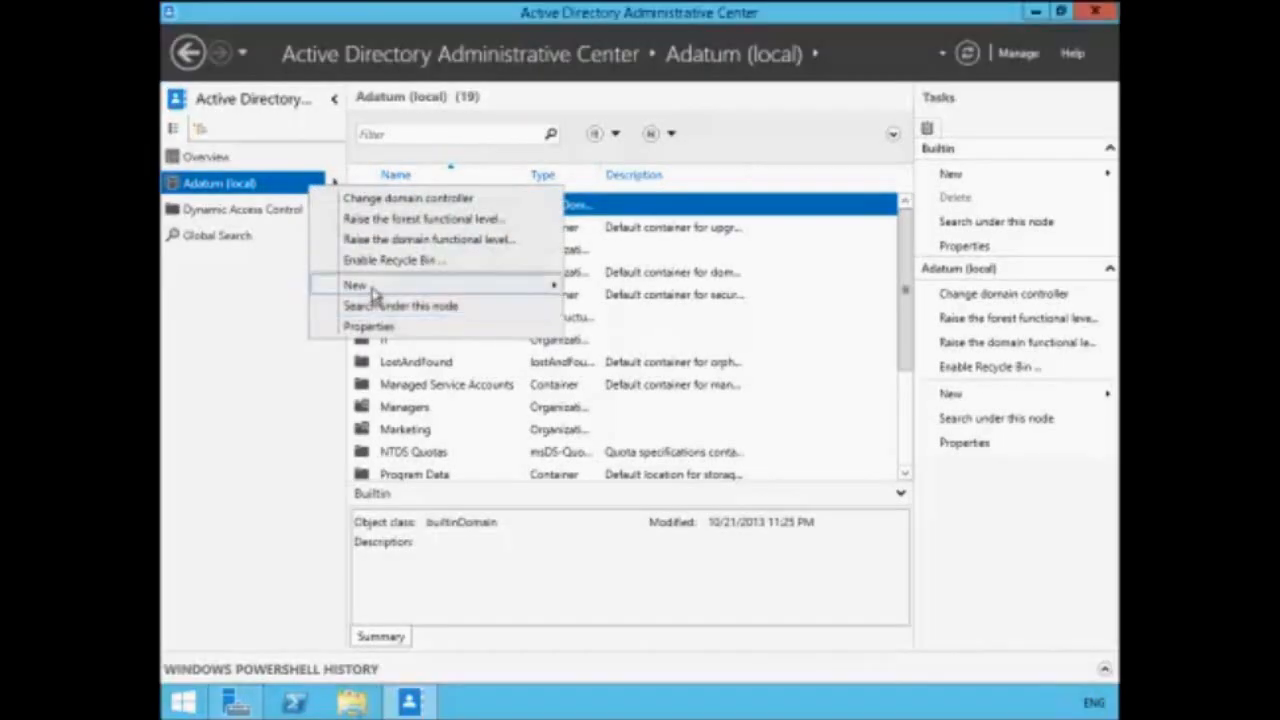
{"action": "mouse_move", "coordinate": [345, 285]}
{"action": "left_click", "coordinate": [657, 350]}
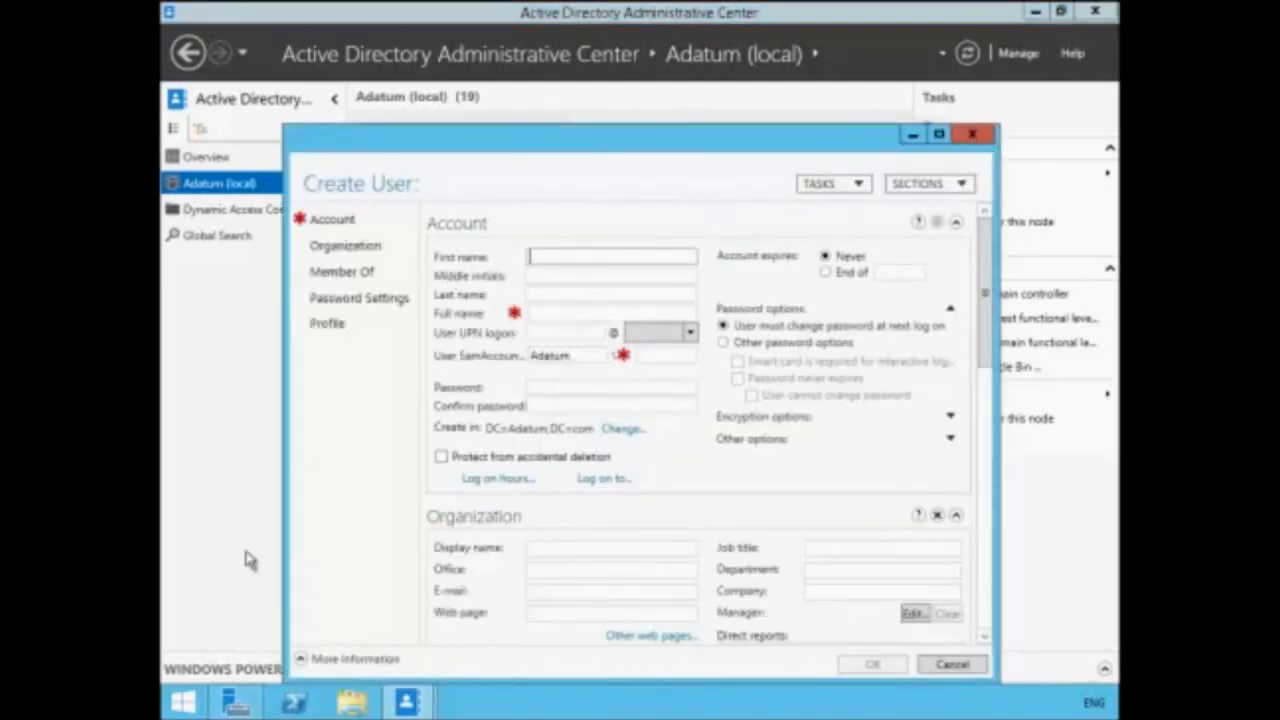
{"action": "type", "text": "test"}
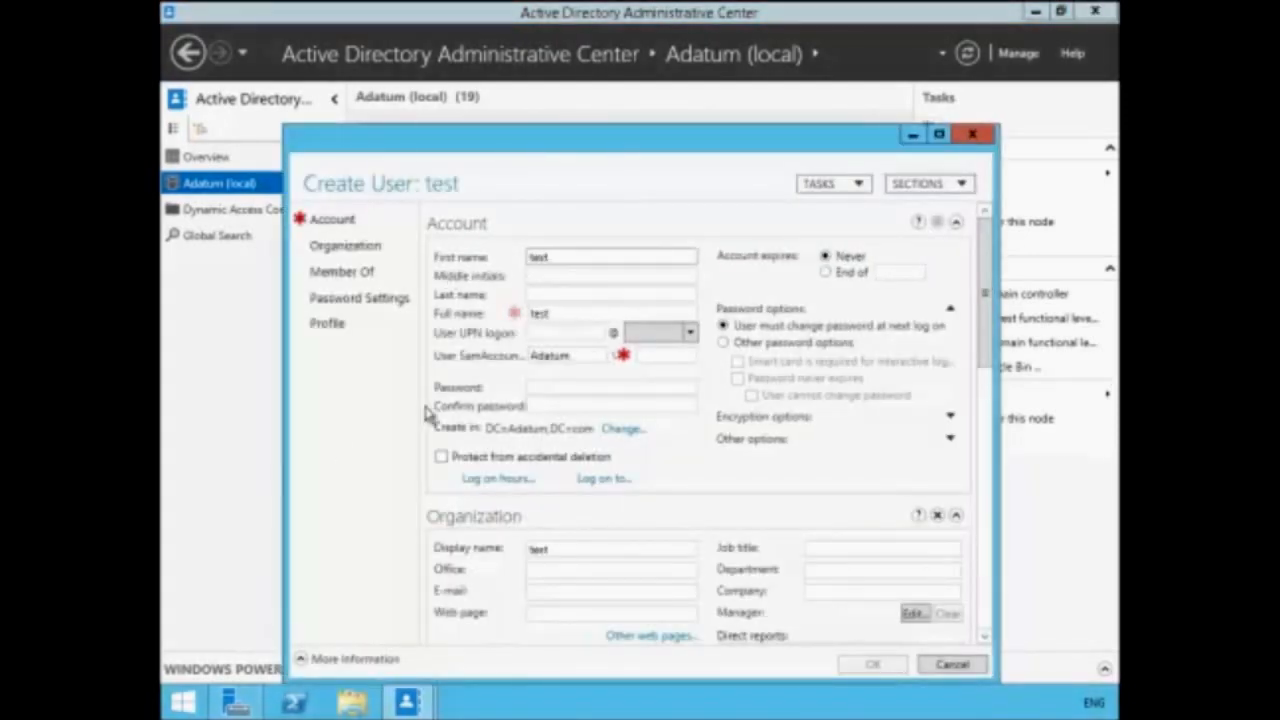
{"action": "left_click", "coordinate": [551, 334]}
{"action": "type", "text": "tes"}
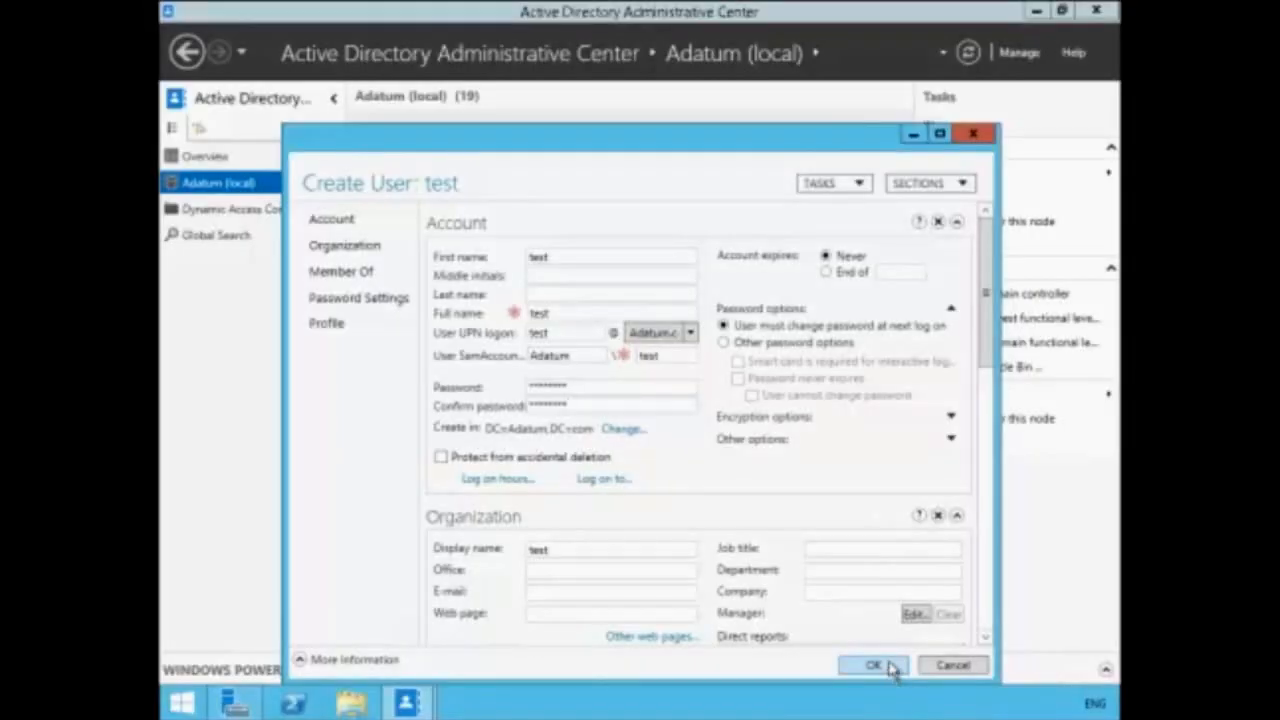
{"action": "left_click", "coordinate": [890, 667]}
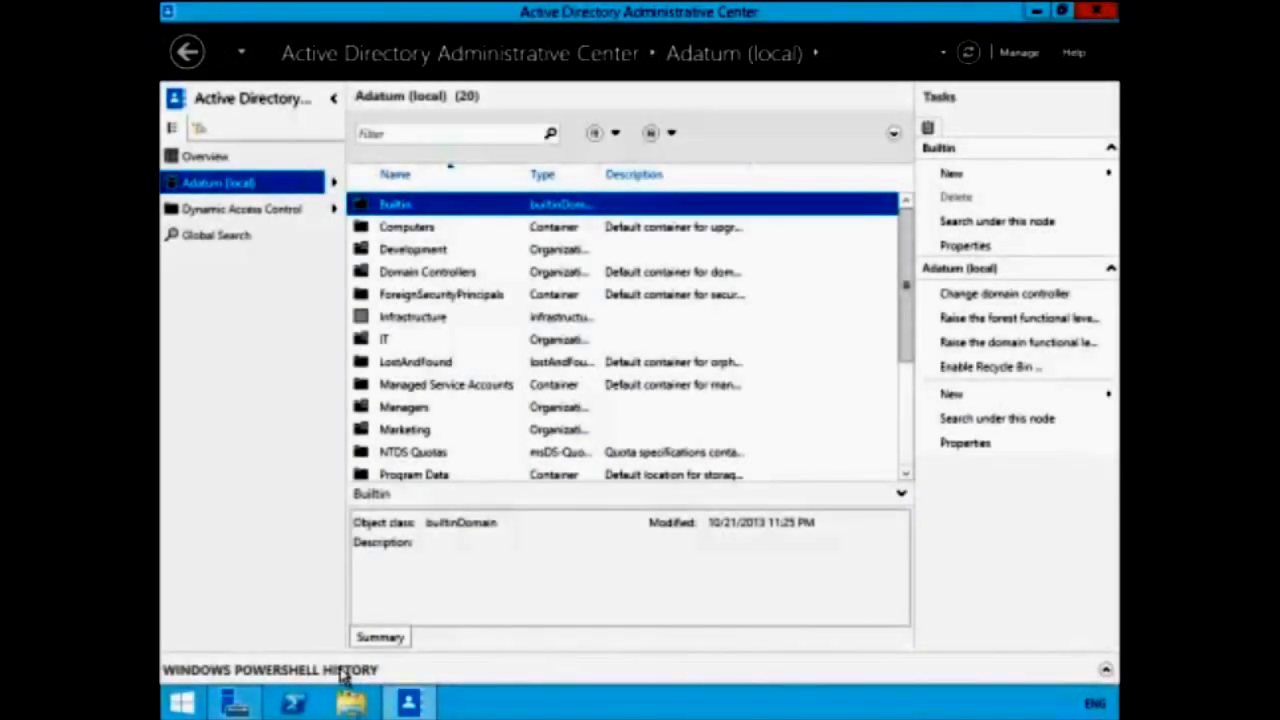
{"action": "left_click", "coordinate": [343, 671]}
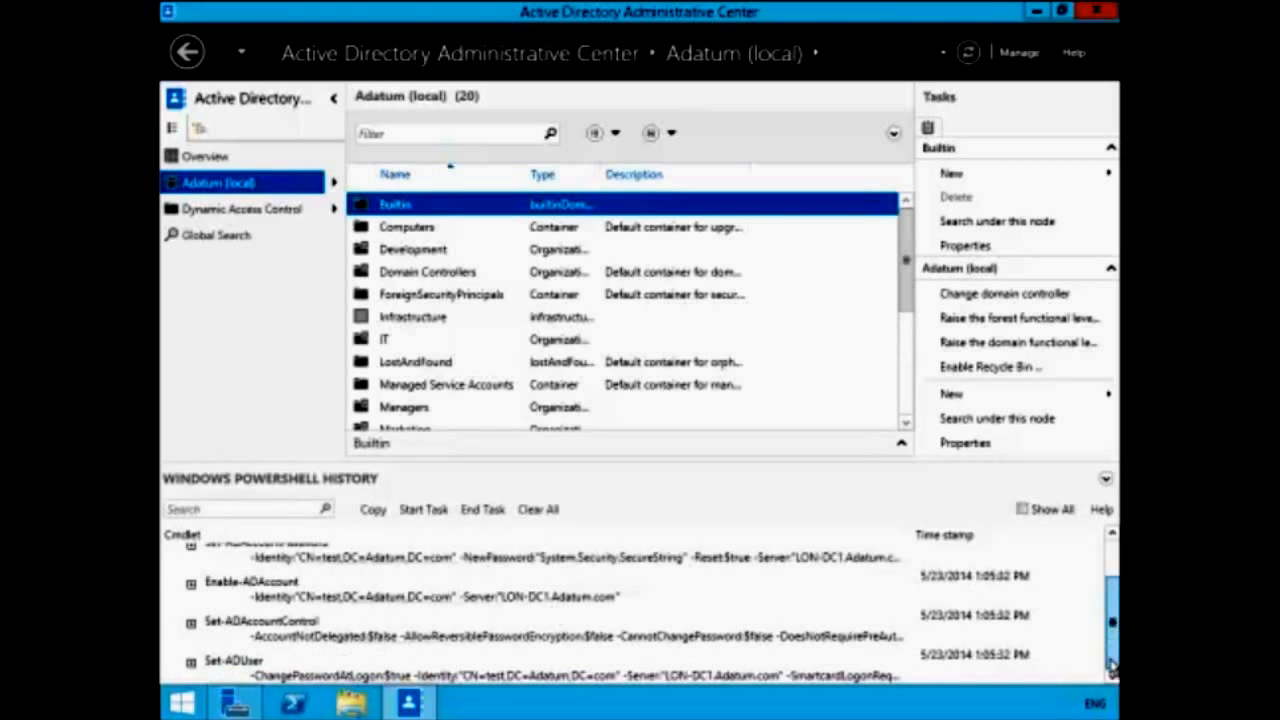
{"action": "left_click_drag", "start_coordinate": [1113, 618], "coordinate": [1111, 570]}
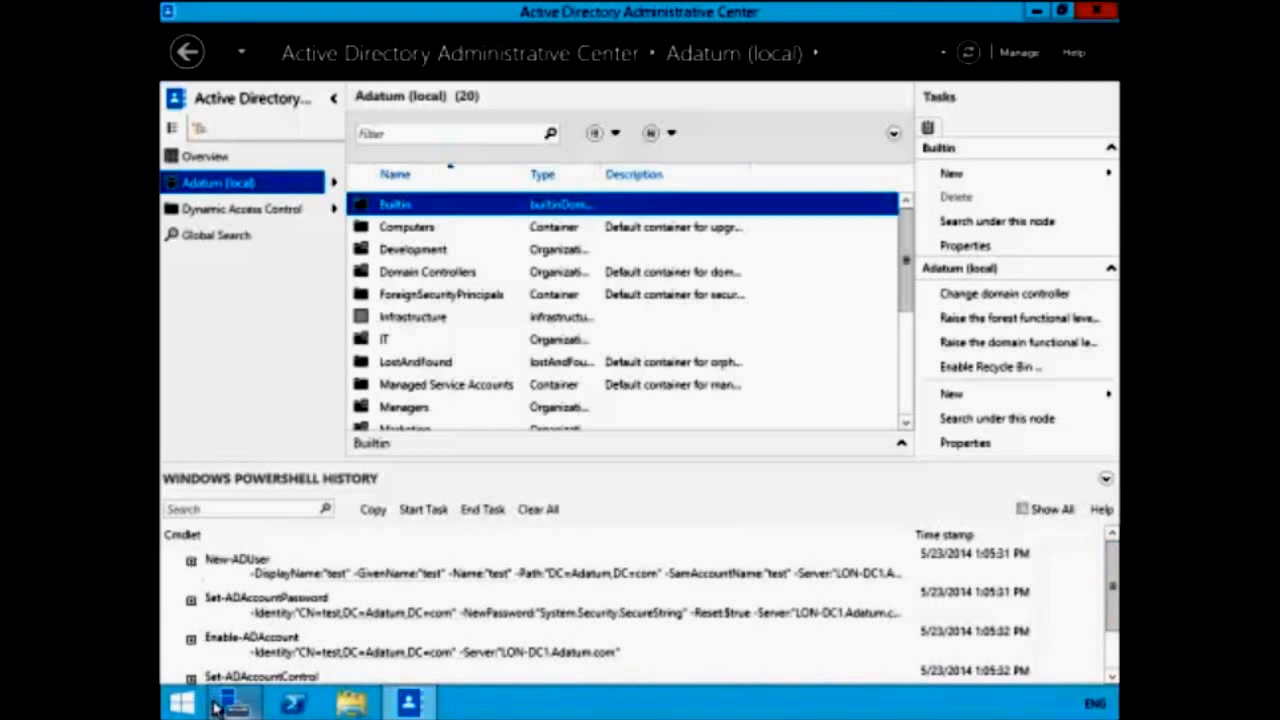
{"action": "mouse_move", "coordinate": [215, 706]}
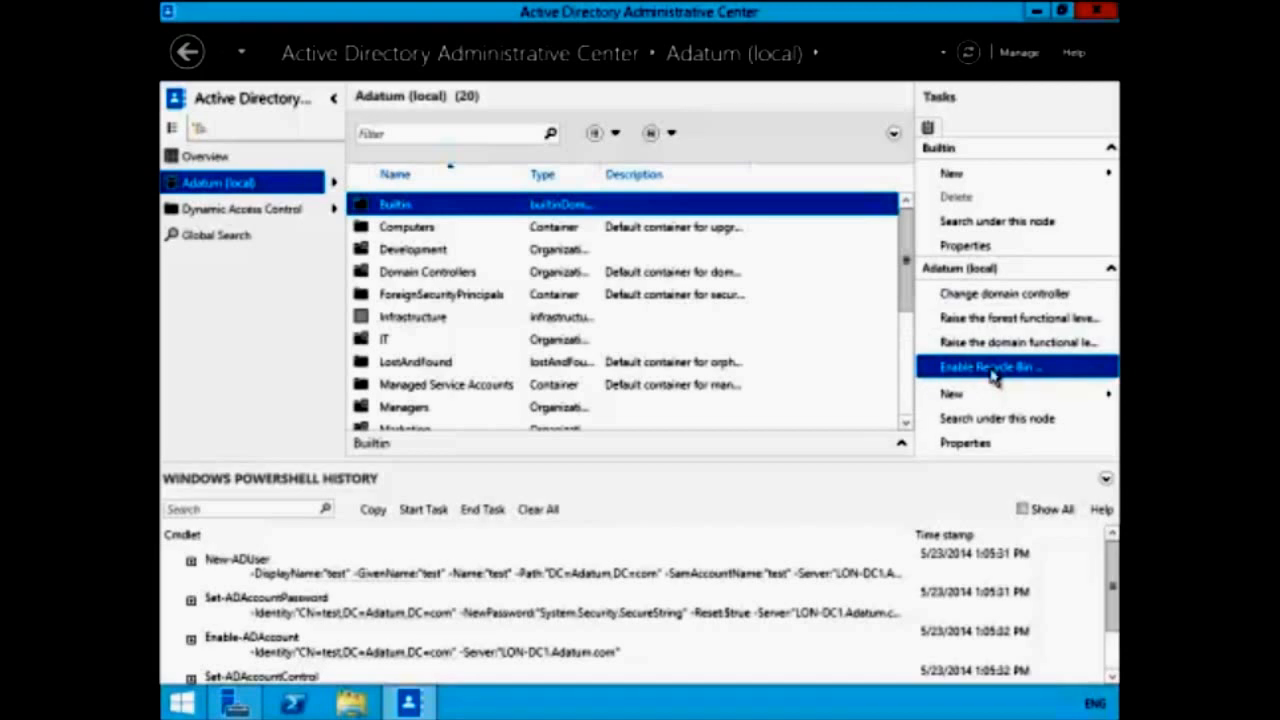
- Enable the Recycle Bin, confirm both prompts, and refresh so Deleted Objects appears
{"action": "left_click", "coordinate": [993, 372]}
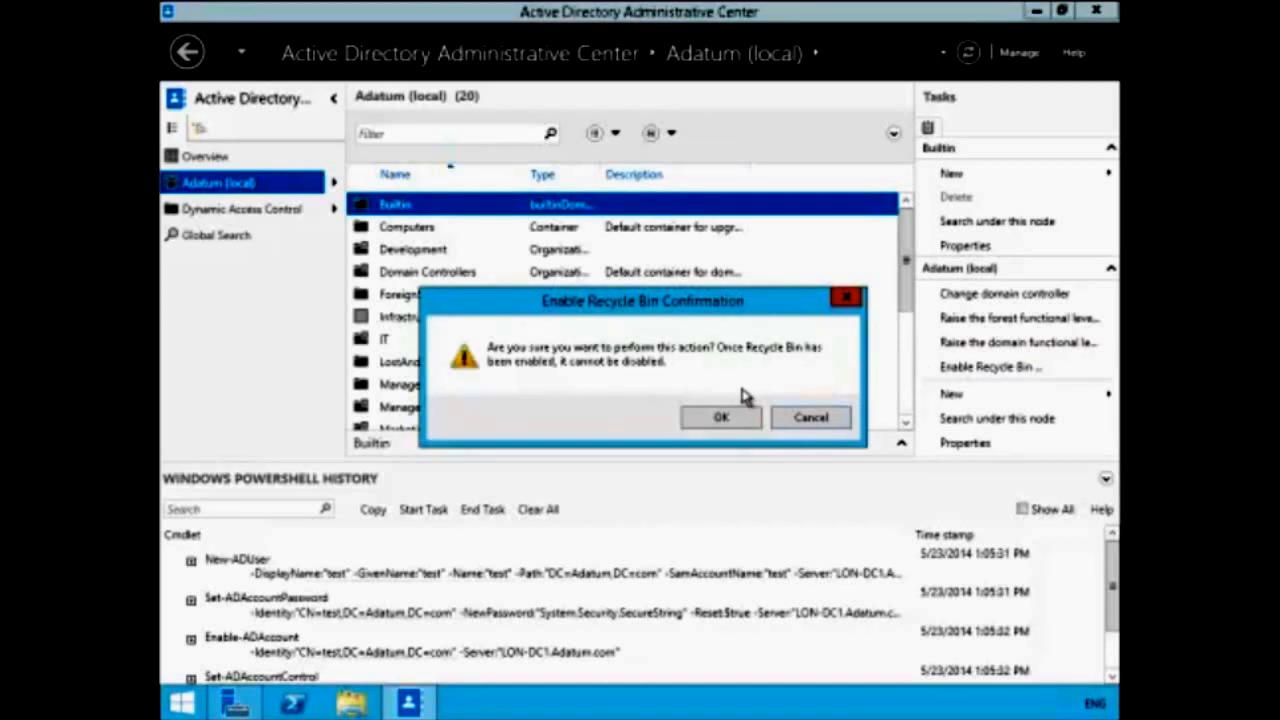
{"action": "left_click", "coordinate": [718, 420]}
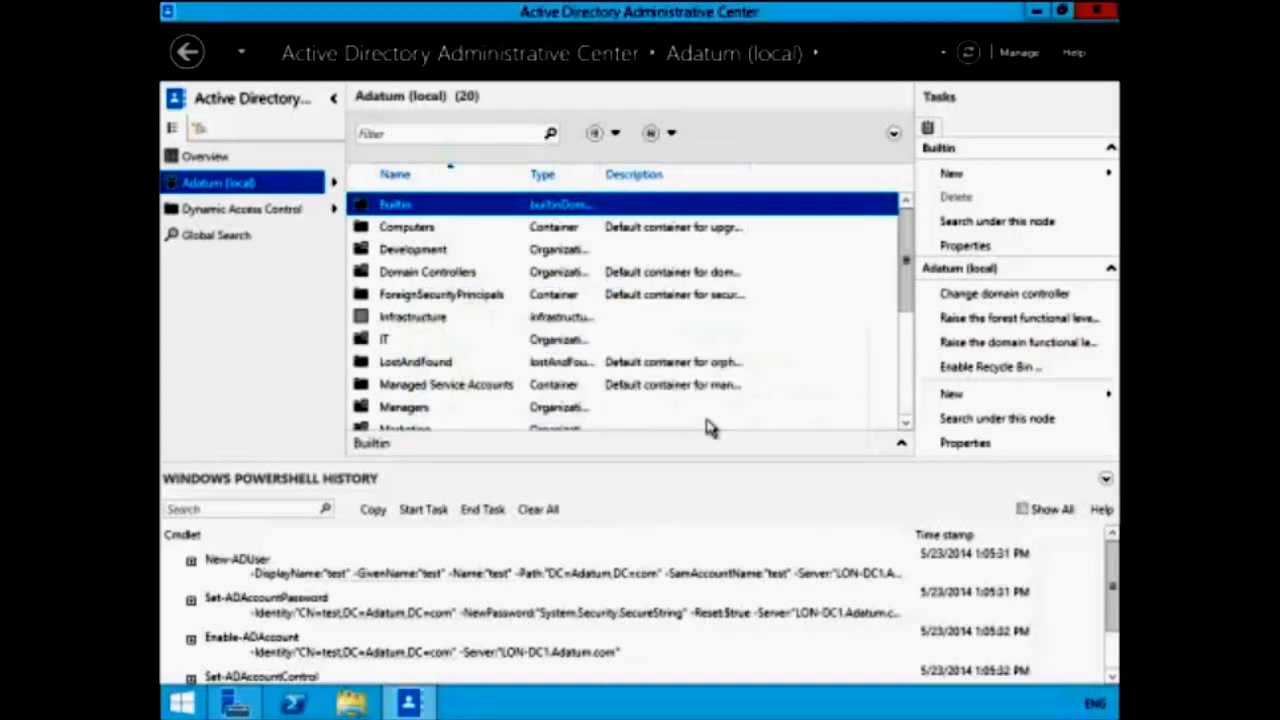
{"action": "left_click", "coordinate": [795, 439]}
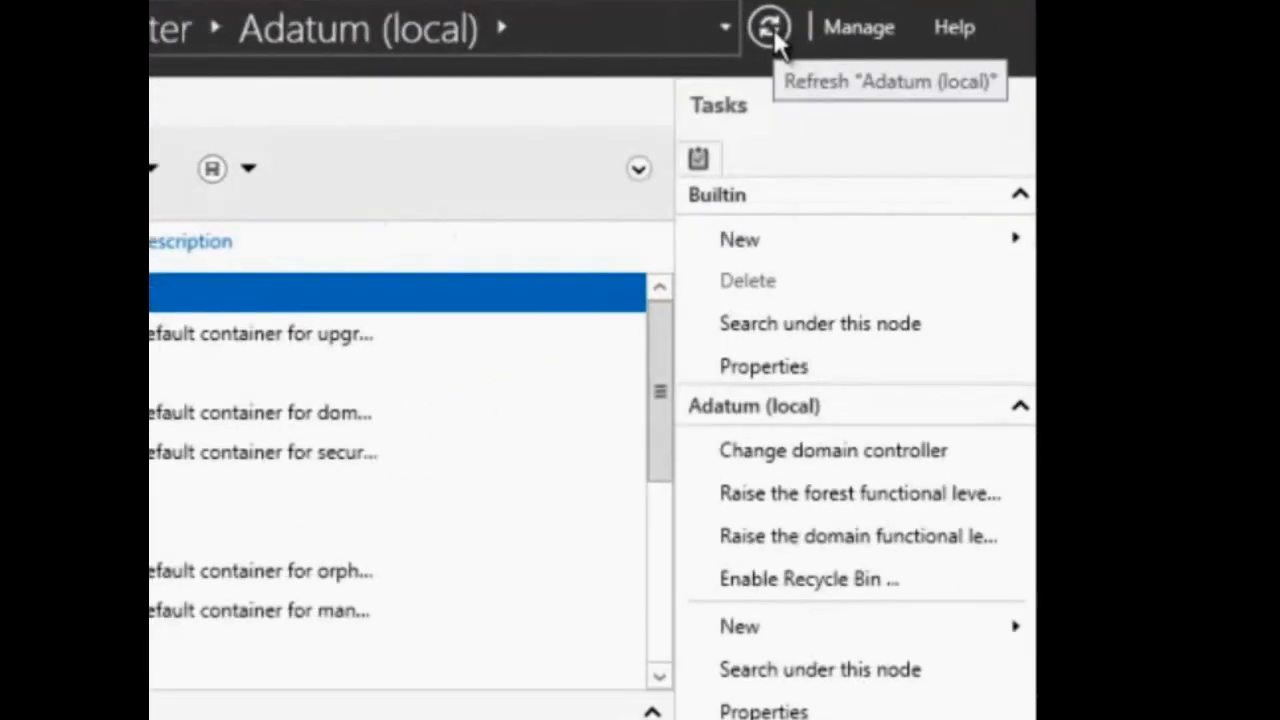
{"action": "left_click", "coordinate": [958, 52]}
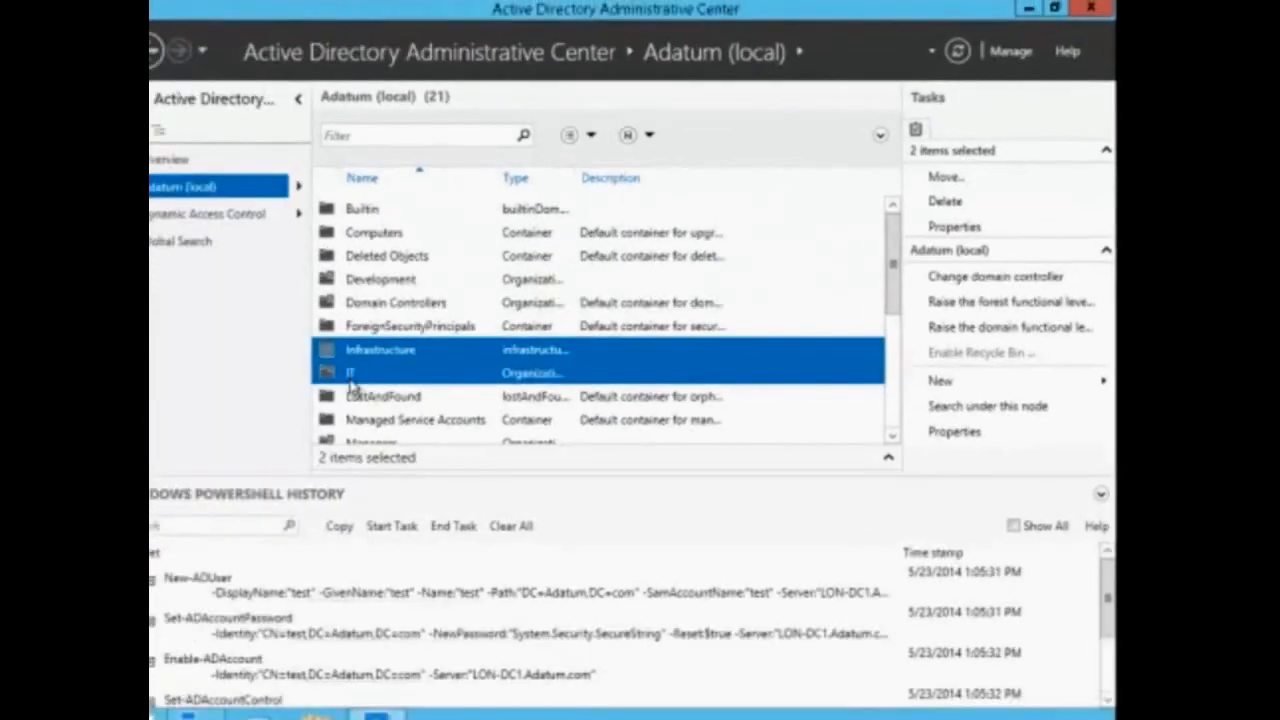
{"action": "left_click", "coordinate": [385, 364]}
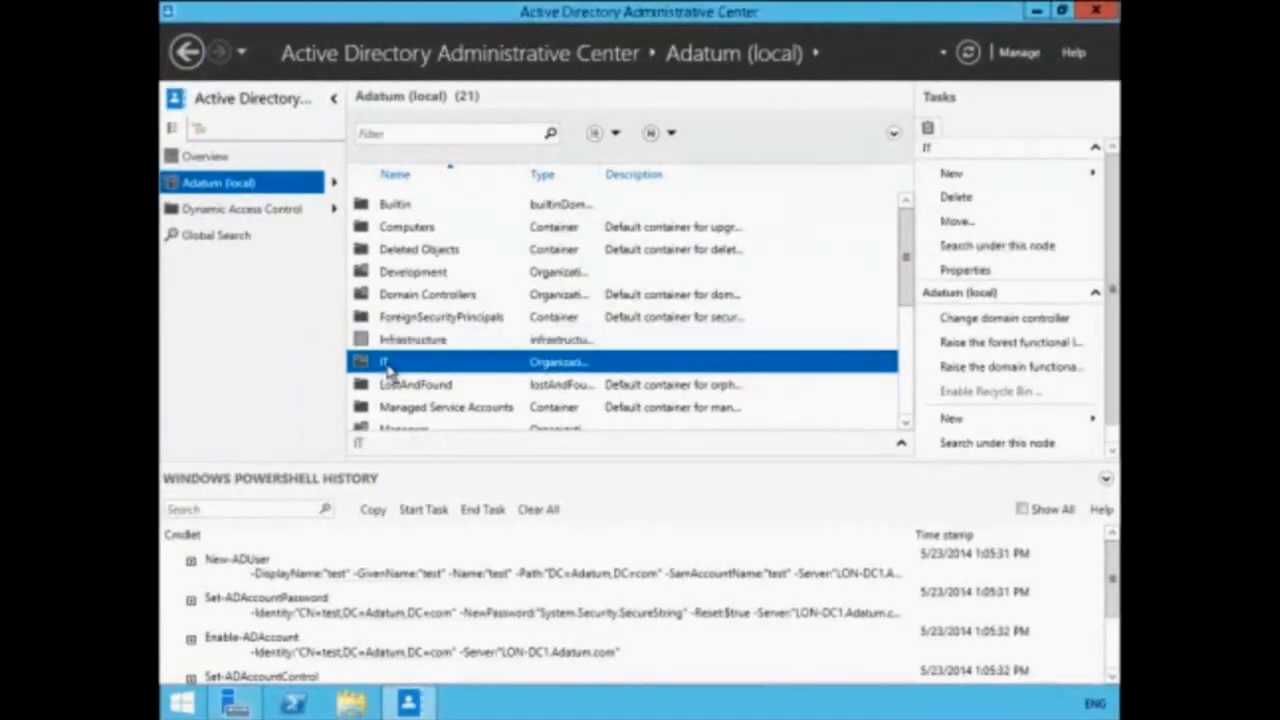
- Delete the second user account in the IT OU, leaving 40 objects
{"action": "double_click", "coordinate": [390, 364]}
{"action": "left_click", "coordinate": [412, 229]}
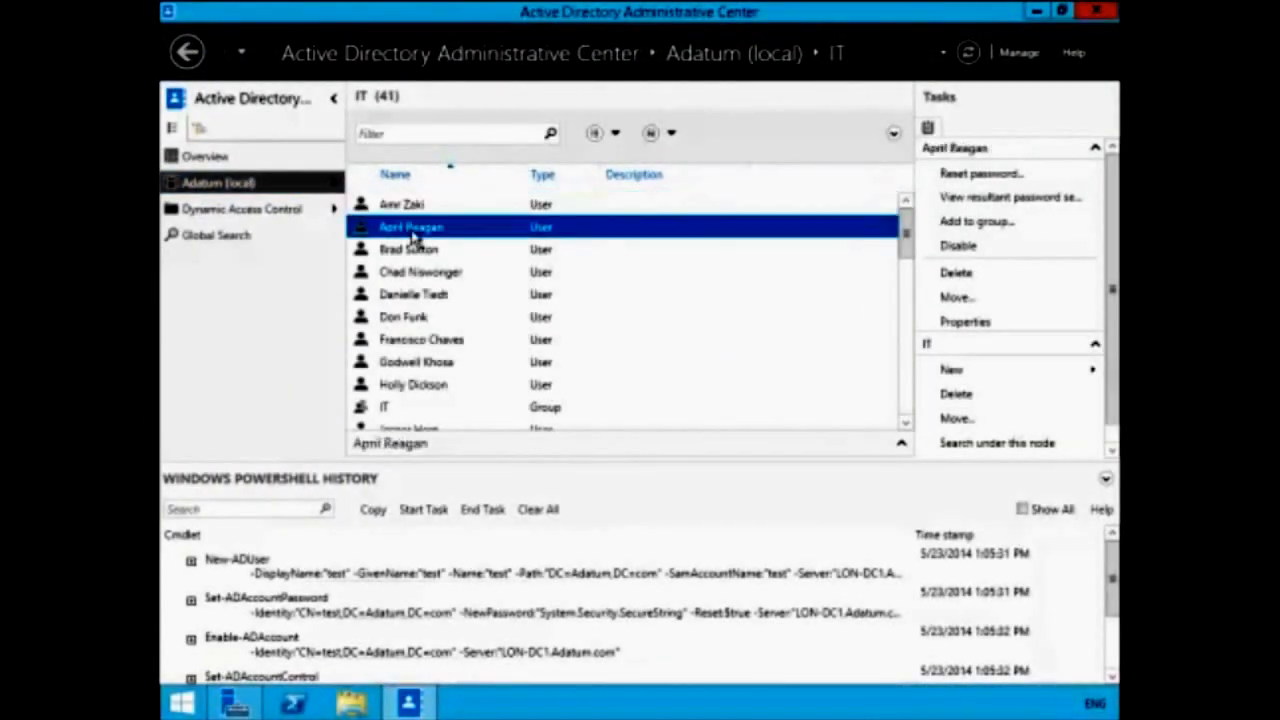
{"action": "right_click", "coordinate": [412, 236]}
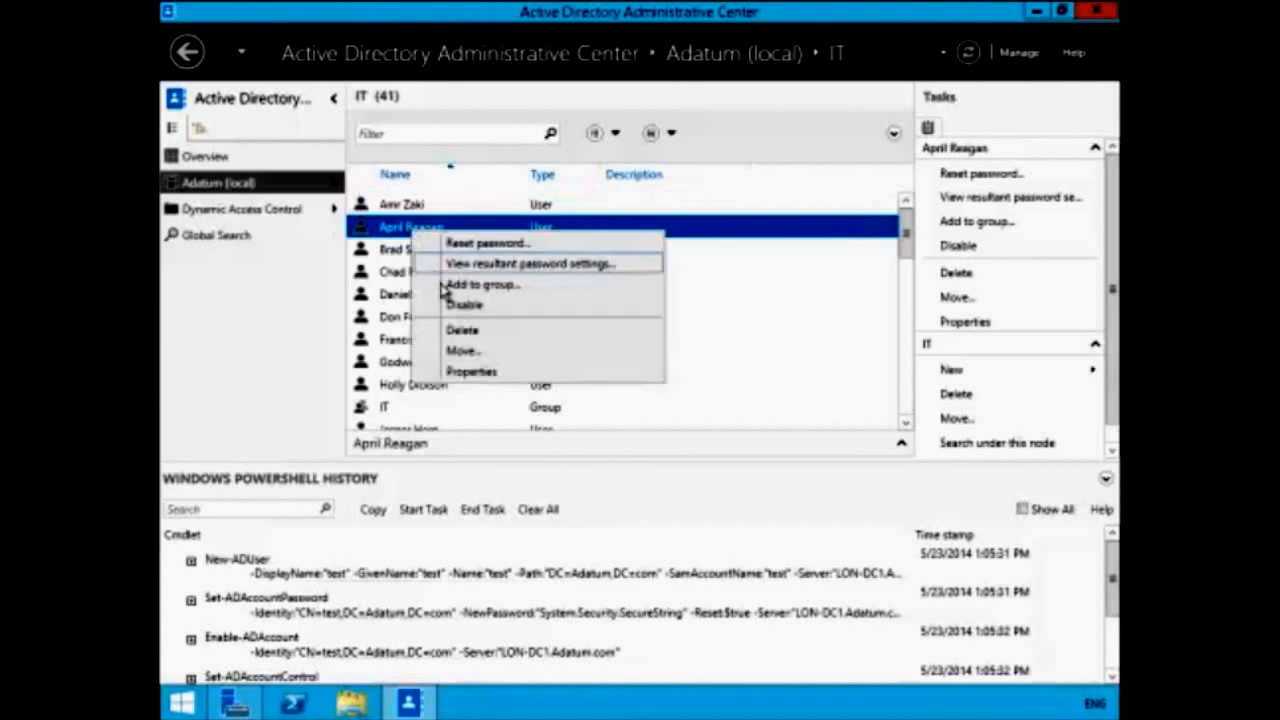
{"action": "left_click", "coordinate": [453, 334]}
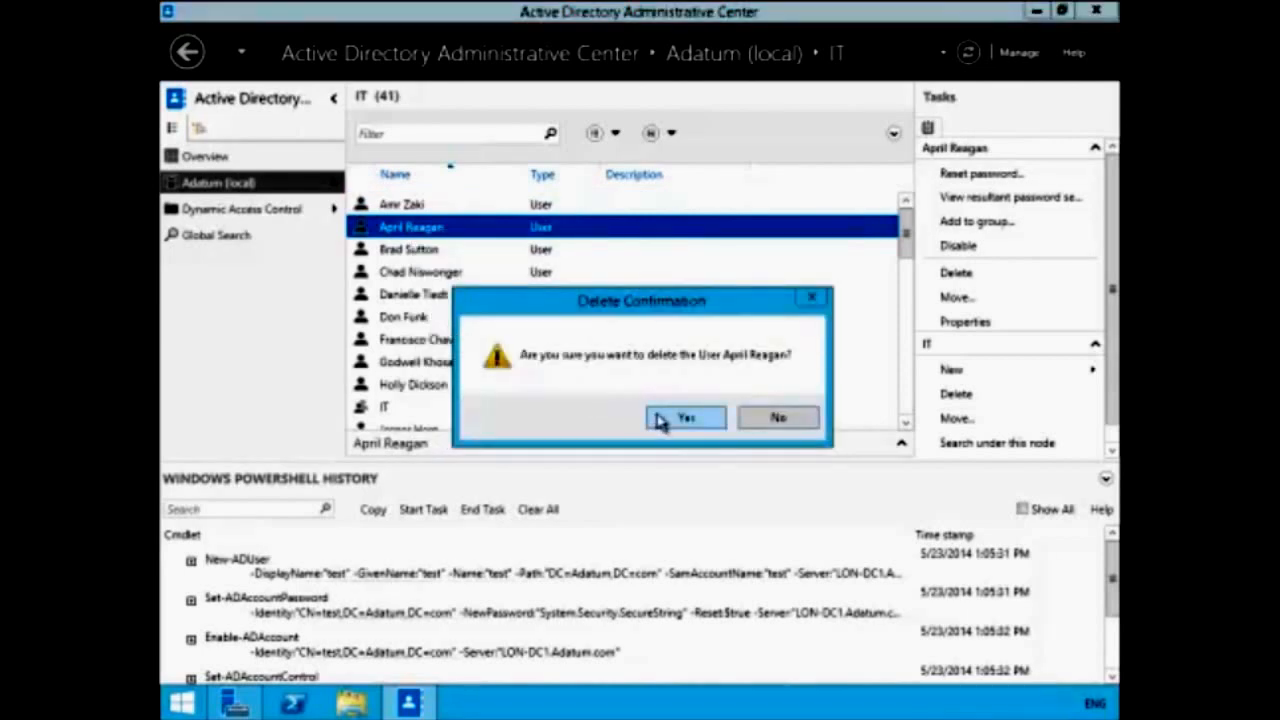
{"action": "left_click", "coordinate": [660, 420]}
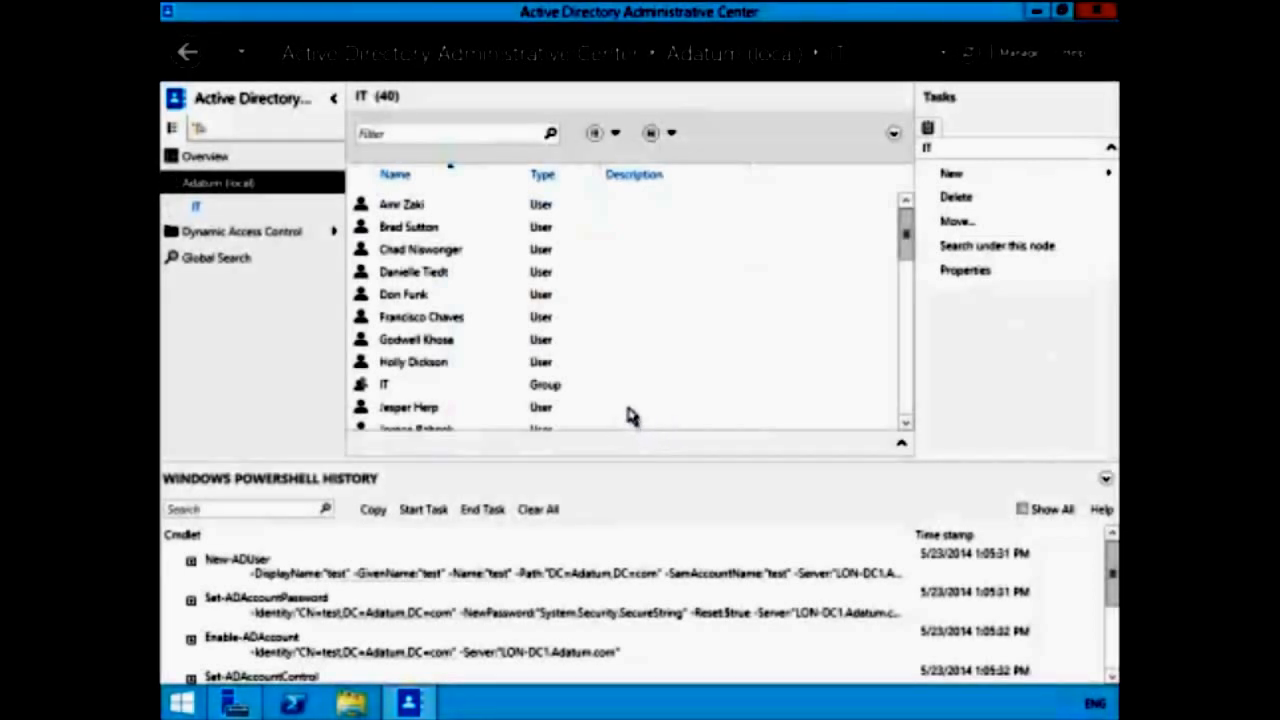
- Restore the deleted user from Deleted Objects and reopen IT to see 41 objects
{"action": "left_click", "coordinate": [303, 184]}
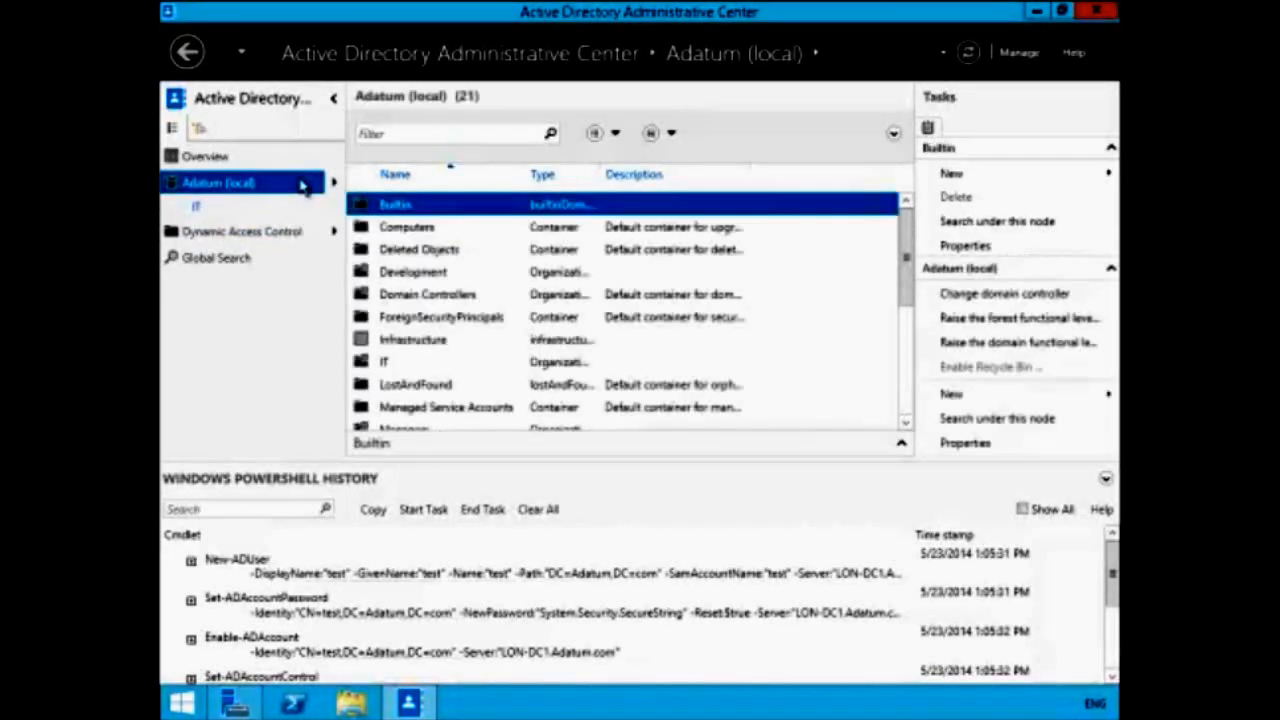
{"action": "left_click", "coordinate": [408, 252]}
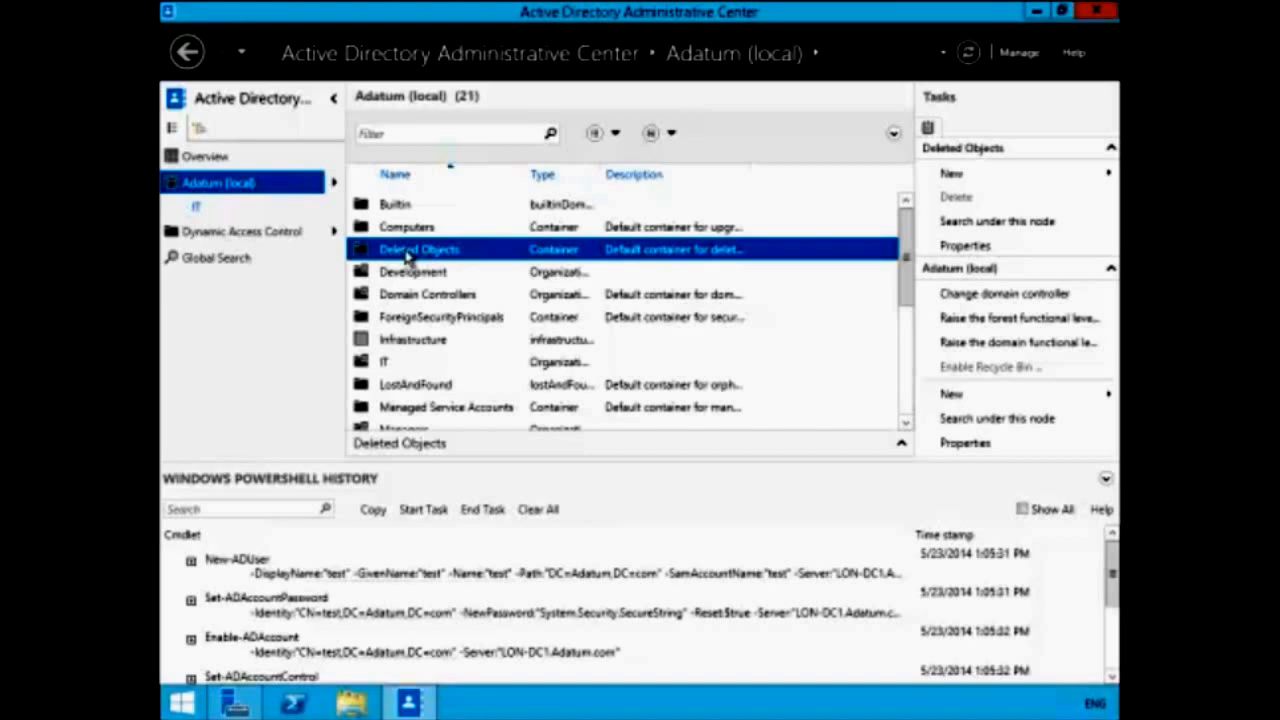
{"action": "double_click", "coordinate": [408, 252]}
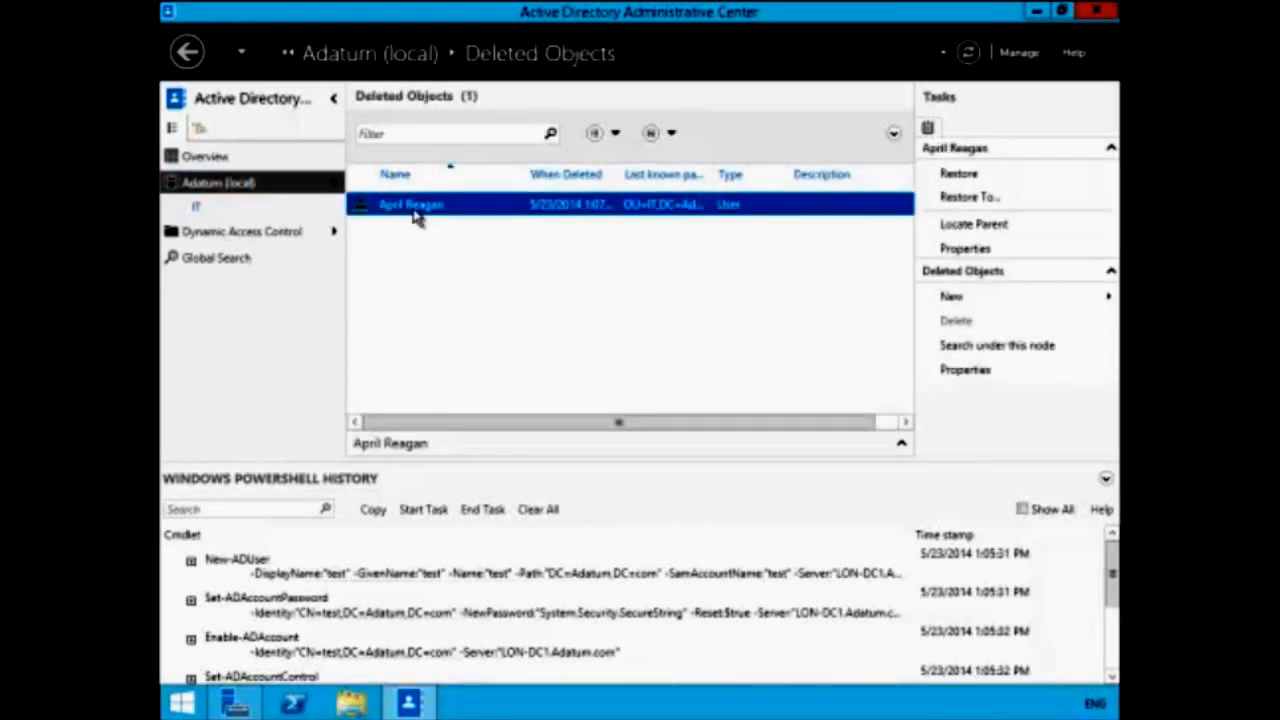
{"action": "right_click", "coordinate": [415, 213]}
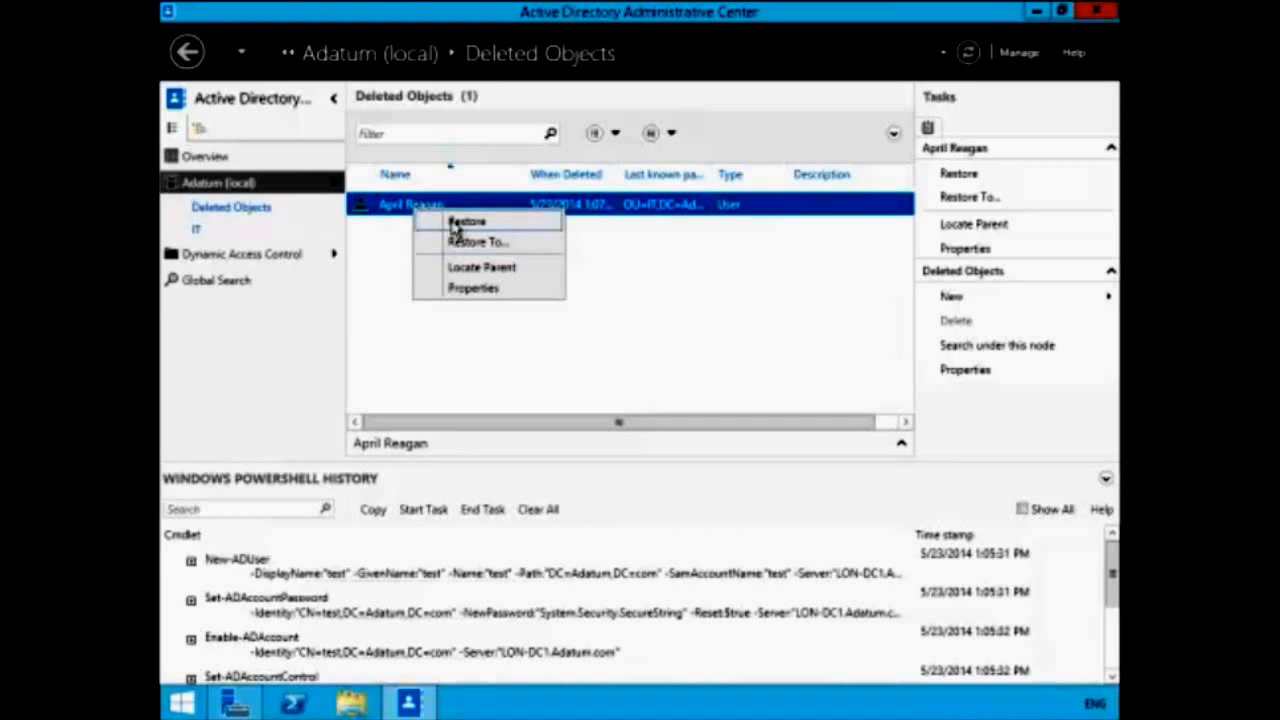
{"action": "left_click", "coordinate": [455, 224]}
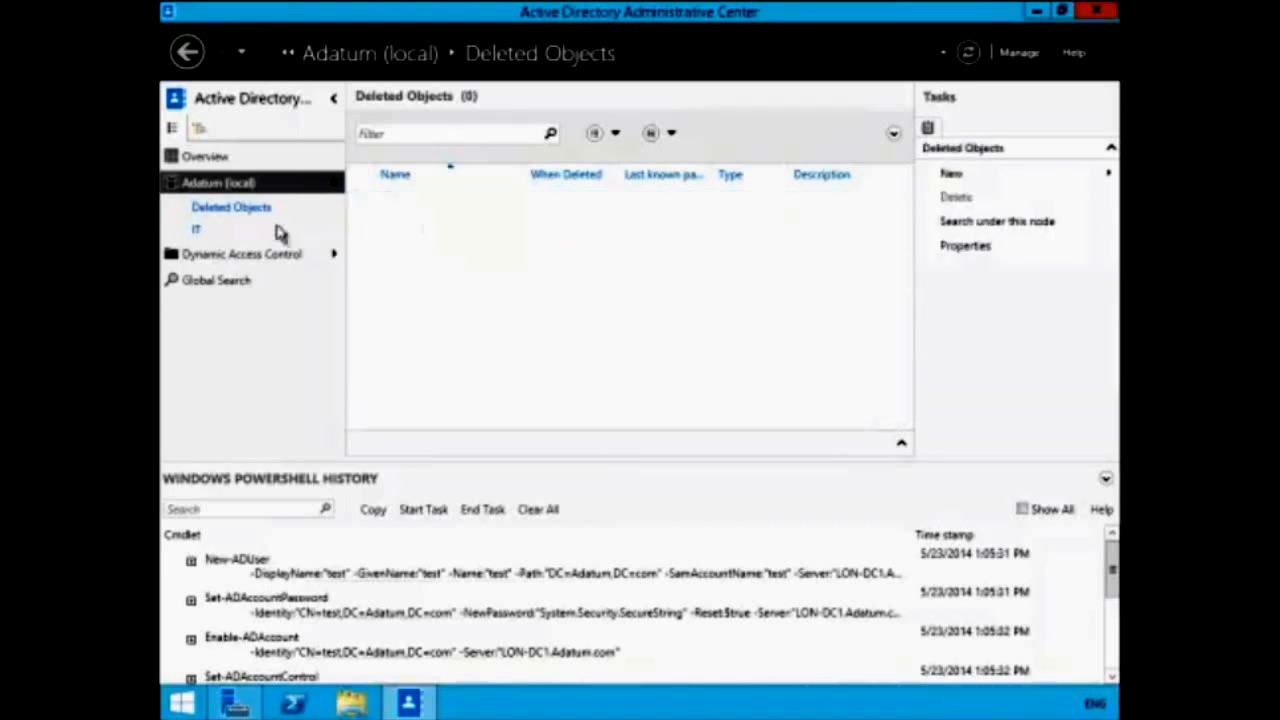
{"action": "left_click", "coordinate": [198, 231]}
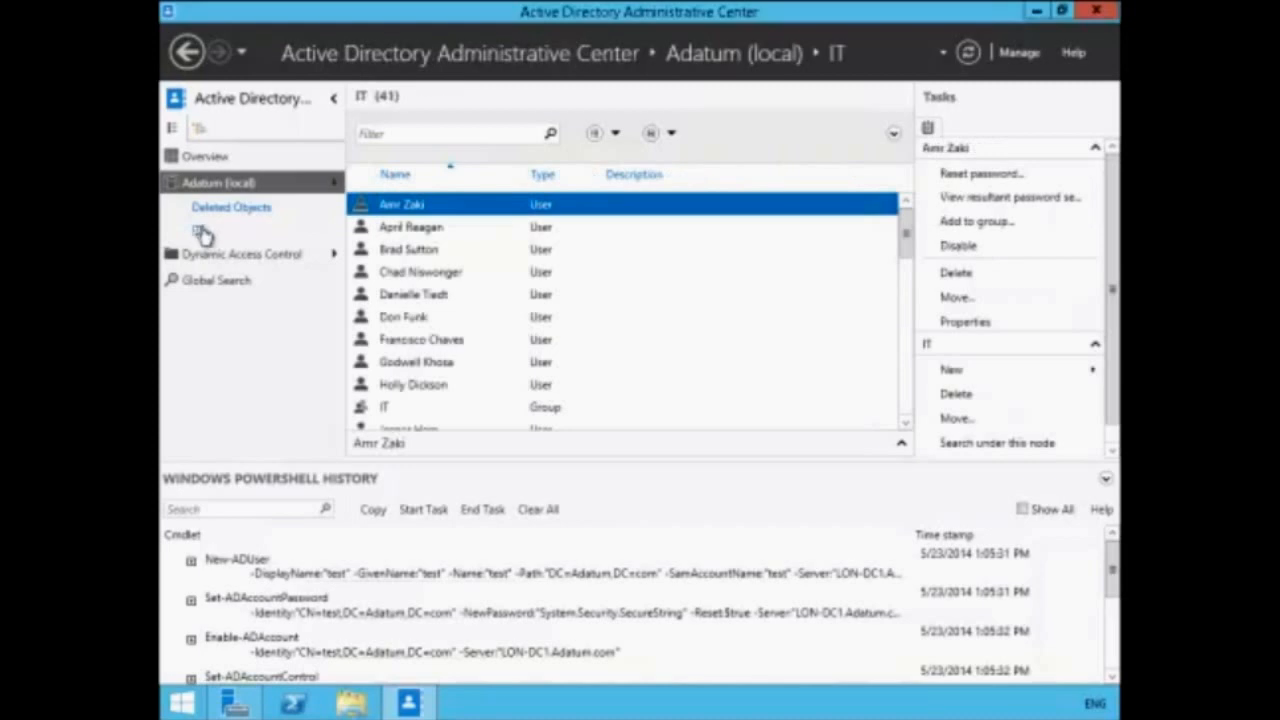